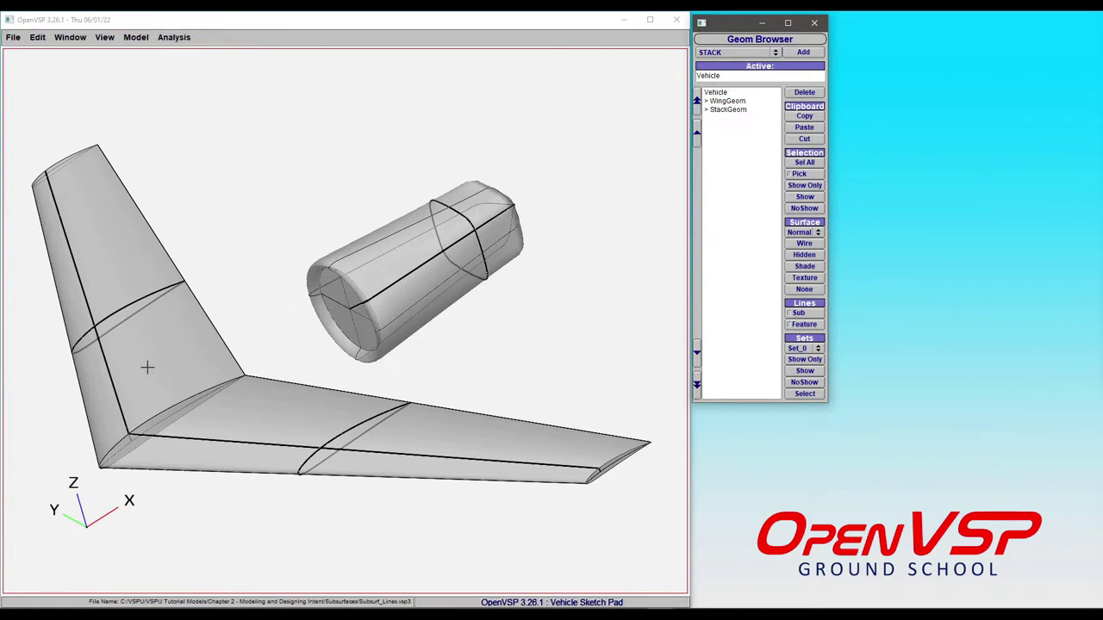
Step: Reposition the 3-D view and open WingGeom's Sub list showing SS_LINE_0 (U=0.47) and SS_LINE_1 (W=0.622)
right_drag(212, 381, 295, 362)
drag(295, 362, 410, 277)
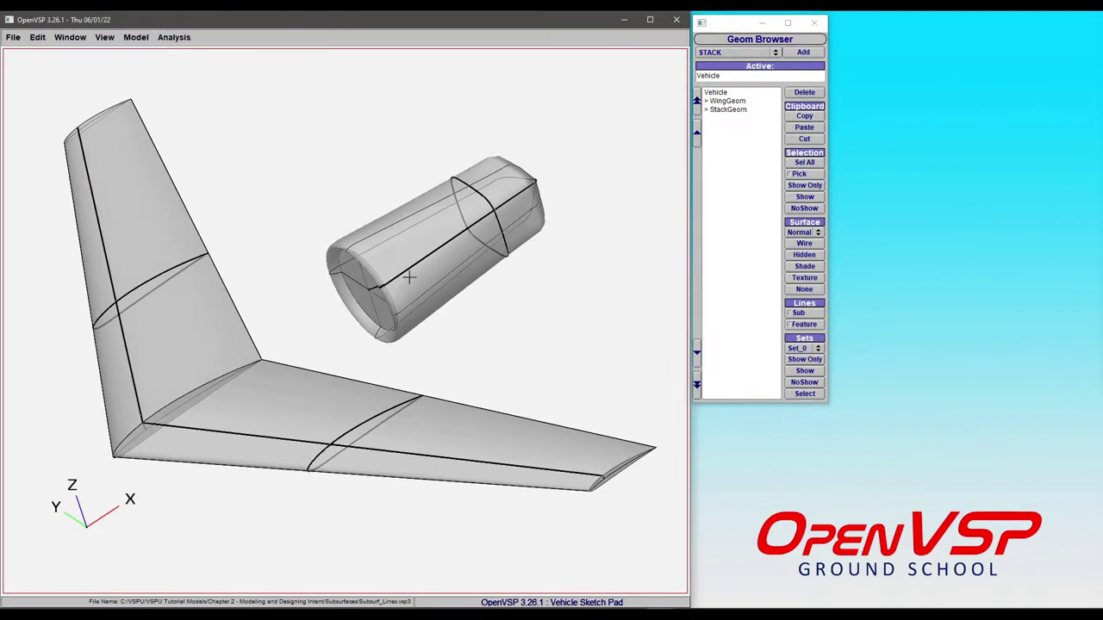
double_click(727, 100)
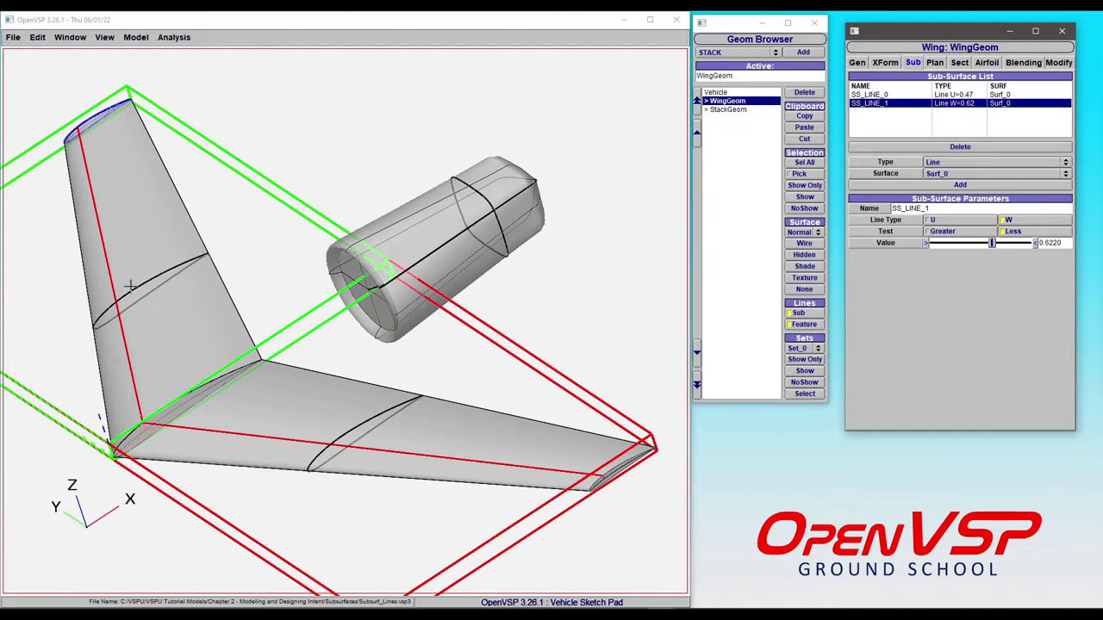
Step: Select the U=0.47 line SS_LINE_0 and inspect where it crosses the tail and nacelle
click(877, 93)
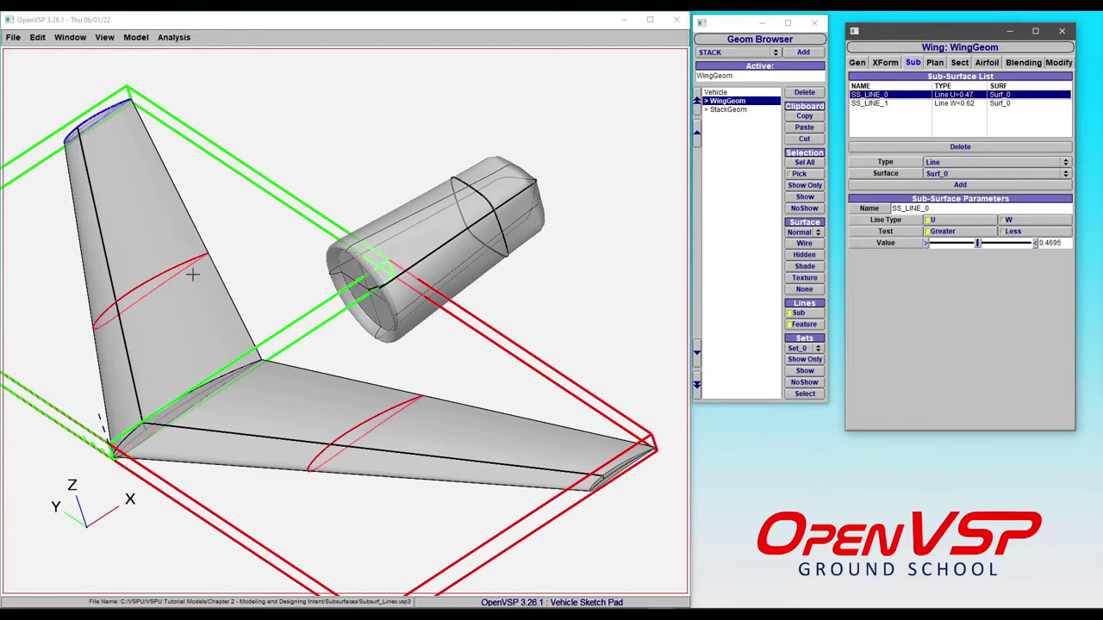
drag(182, 324, 216, 275)
scroll(216, 276, up, 5)
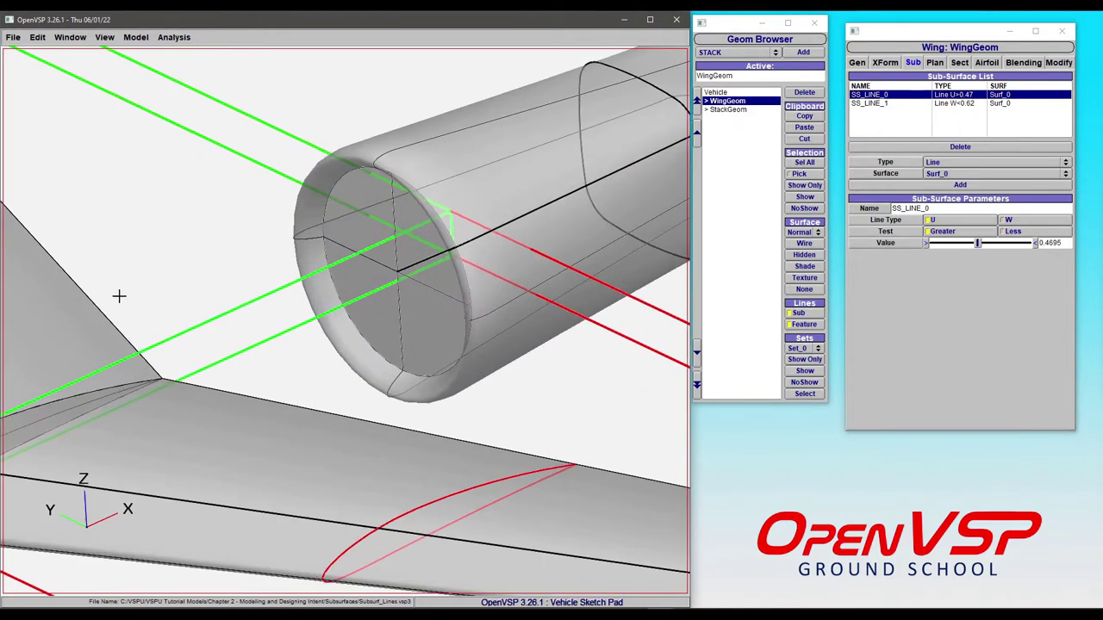
scroll(474, 359, down, 5)
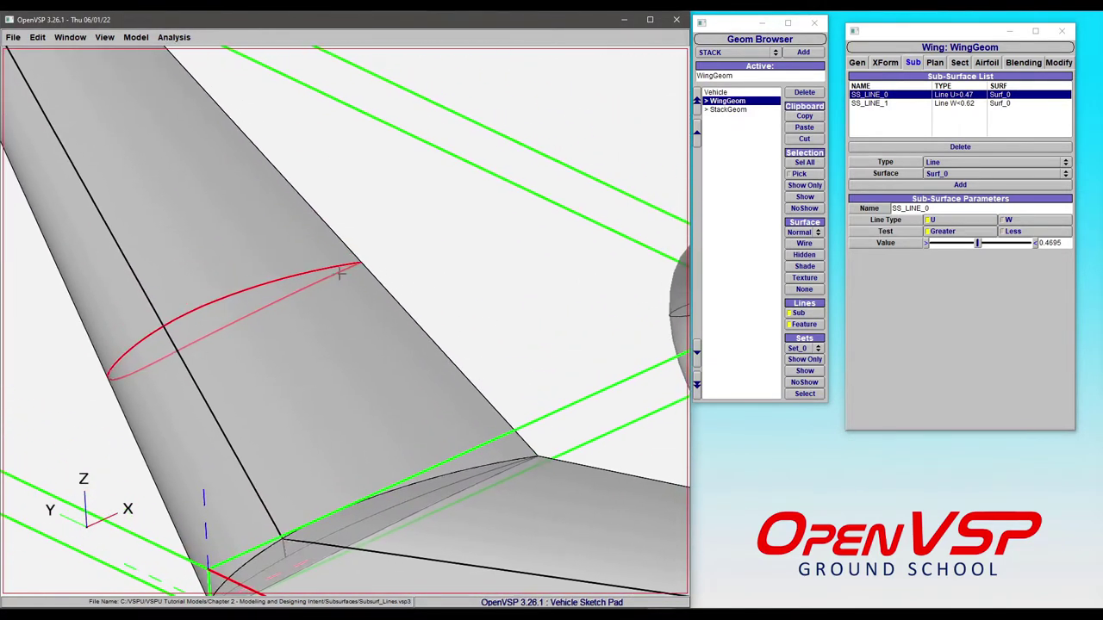
scroll(342, 327, down, 5)
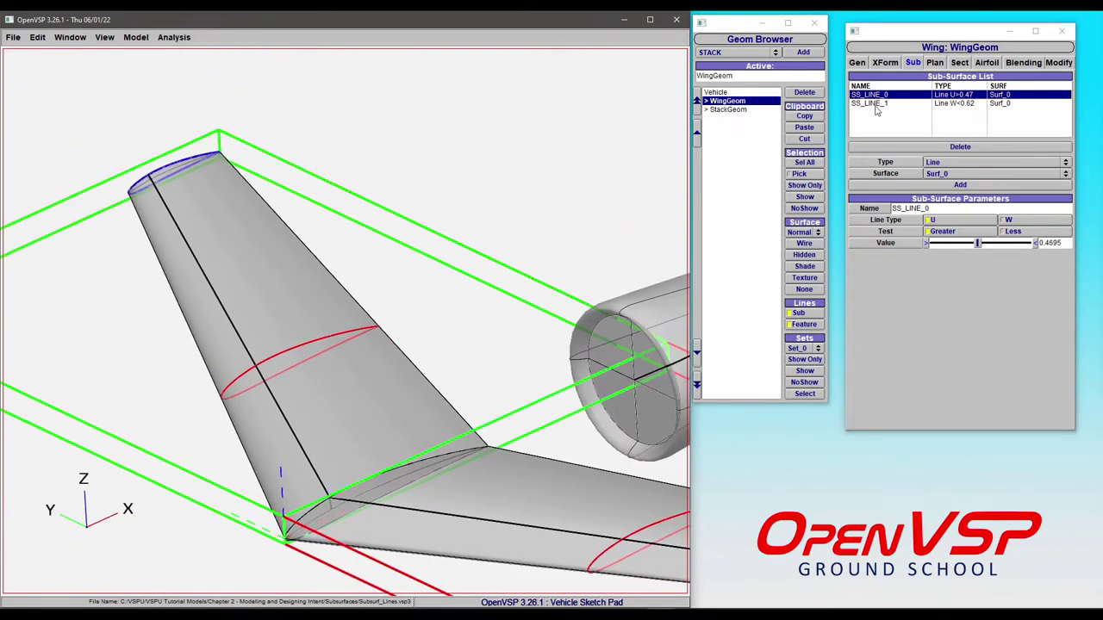
click(874, 104)
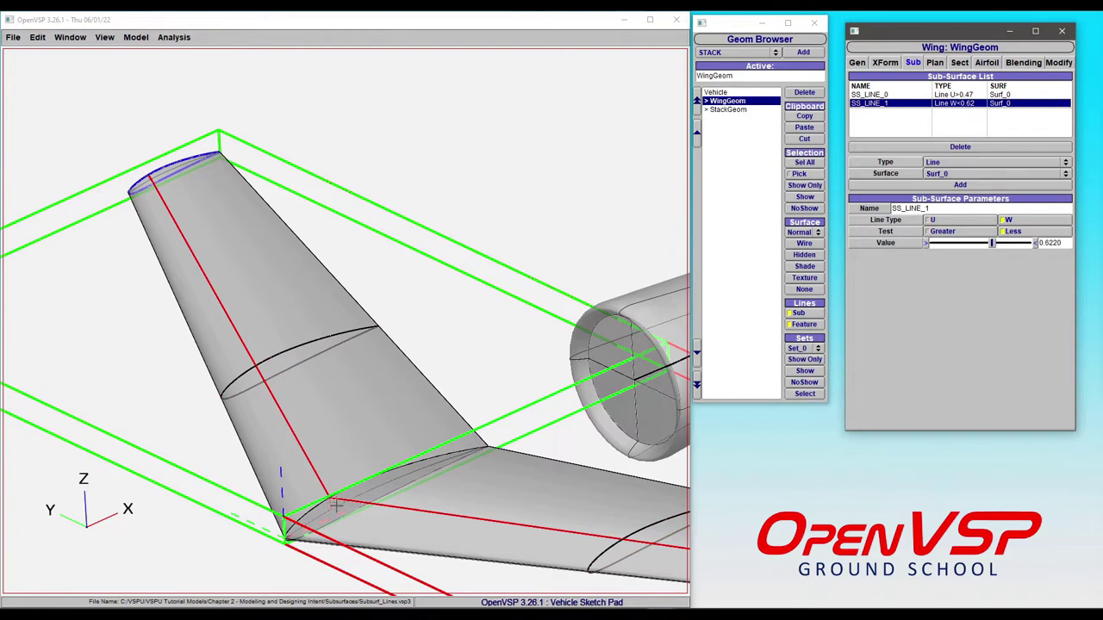
Step: Test several positions for SS_LINE_1 with the slider, then enter an exact W value of 0.5
drag(185, 275, 227, 267)
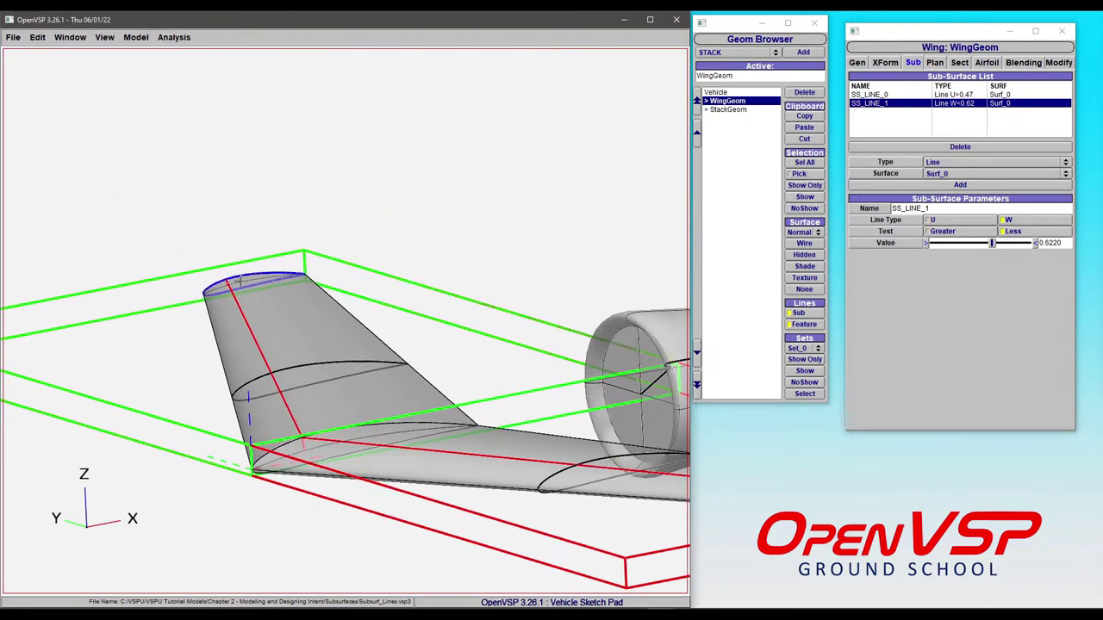
scroll(244, 312, up, 3)
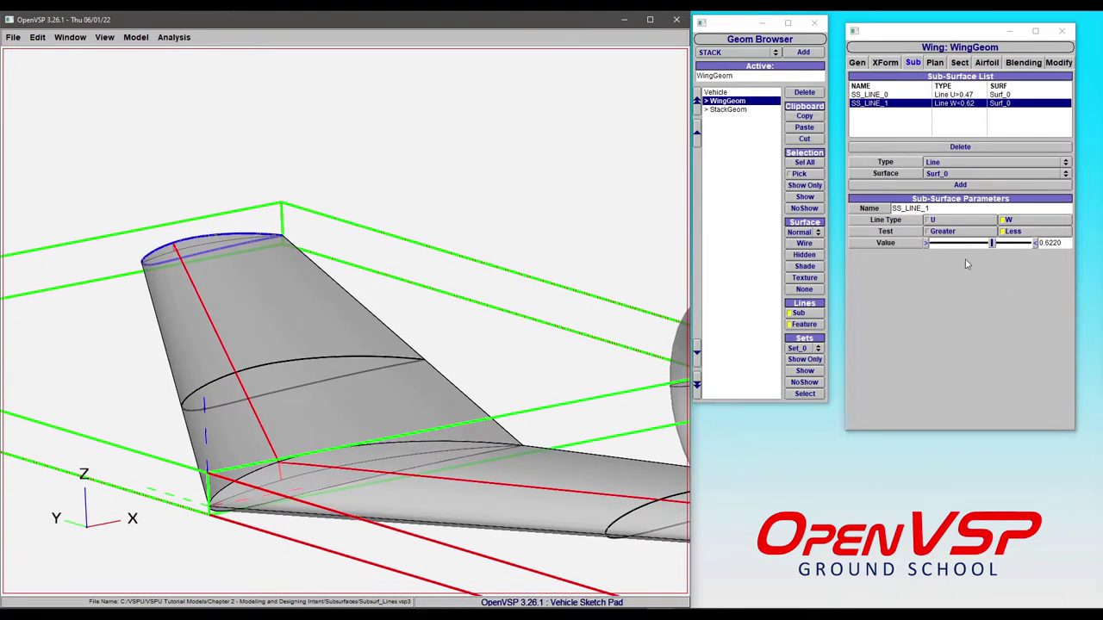
mouse_move(992, 244)
mouse_down()
mouse_move(980, 249)
mouse_move(1010, 244)
mouse_up()
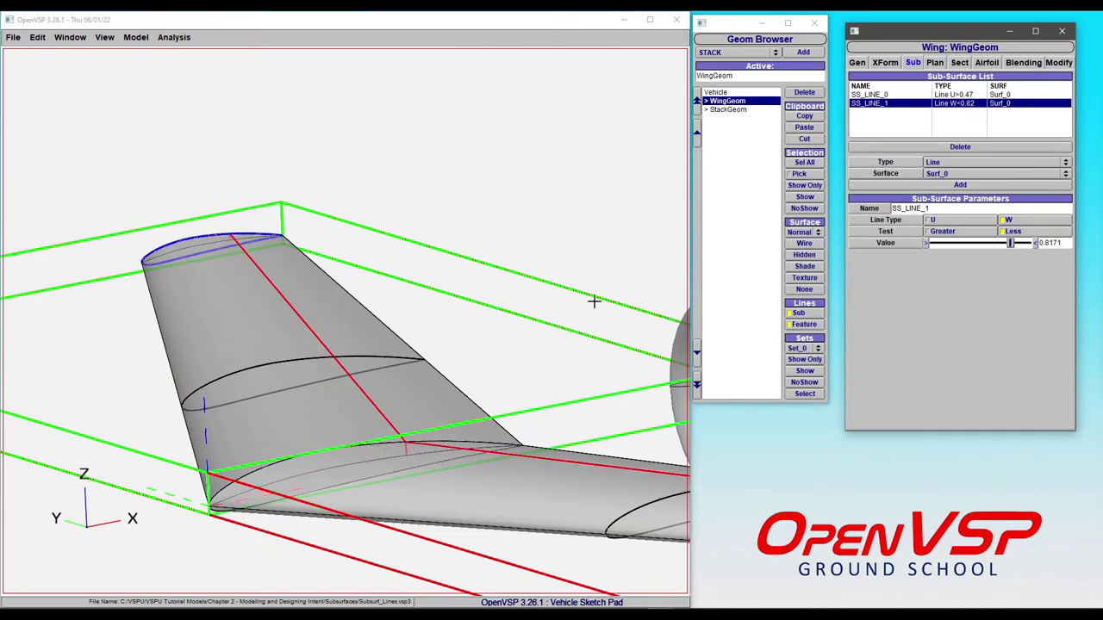
drag(1011, 245, 989, 252)
drag(241, 387, 291, 369)
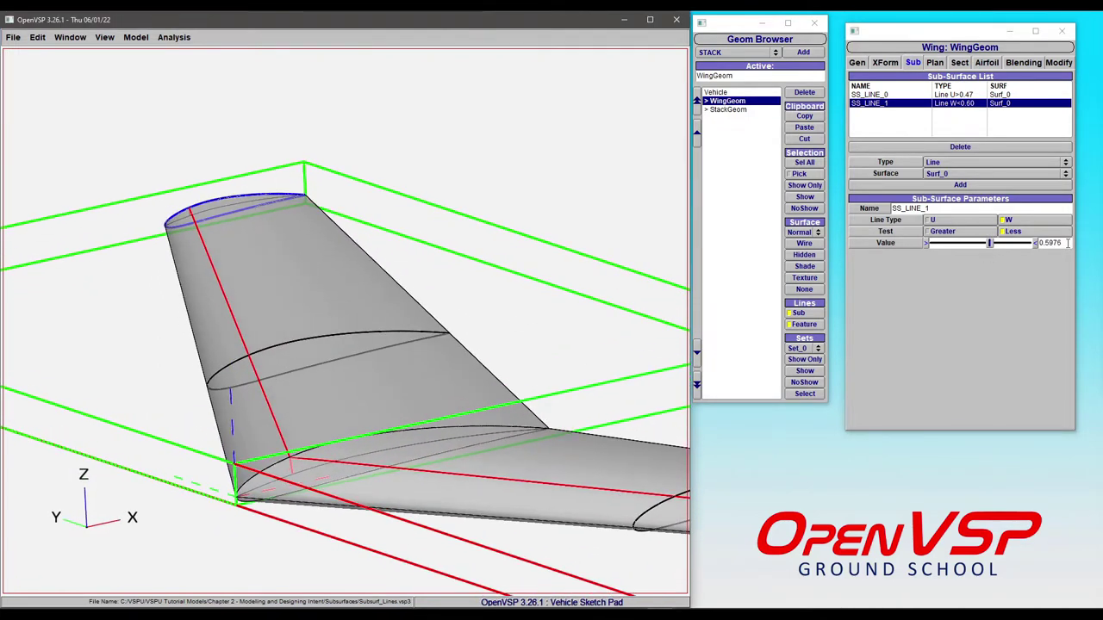
double_click(1038, 244)
text(0.5)
key(Return)
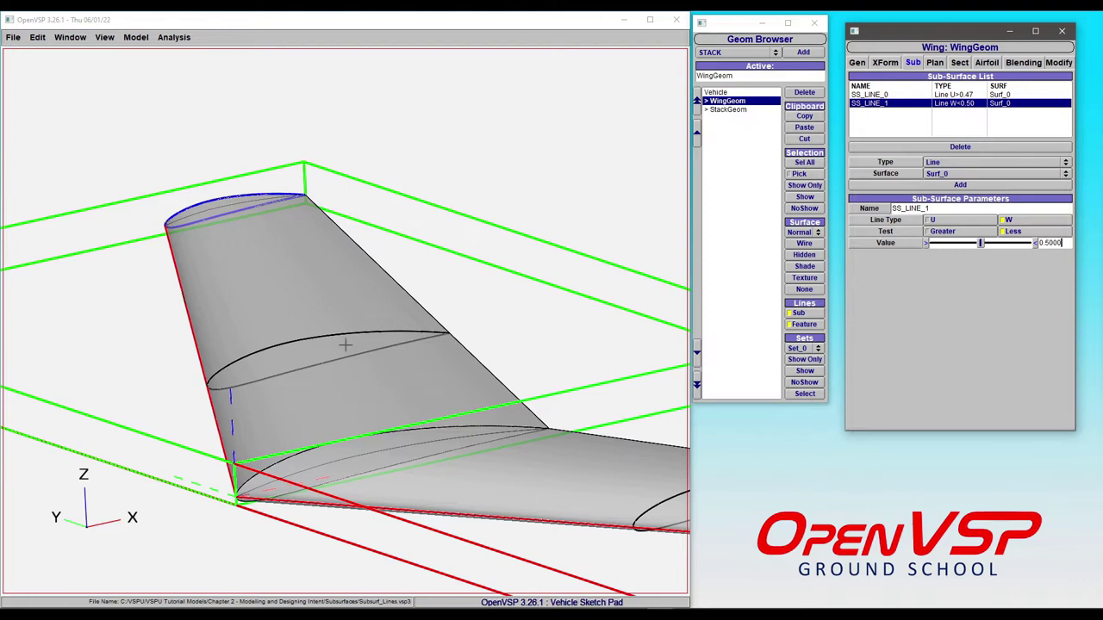
Step: Add wing line SS_LINE_2 at U=0.50, then select StackGeom for editing
click(901, 97)
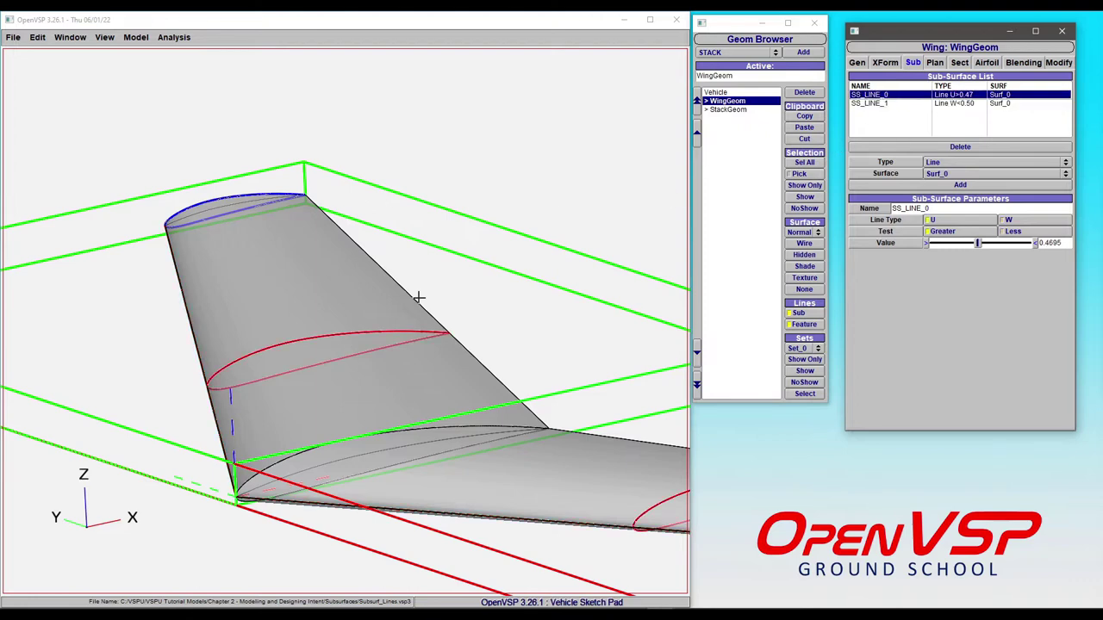
scroll(418, 296, up, 5)
click(959, 184)
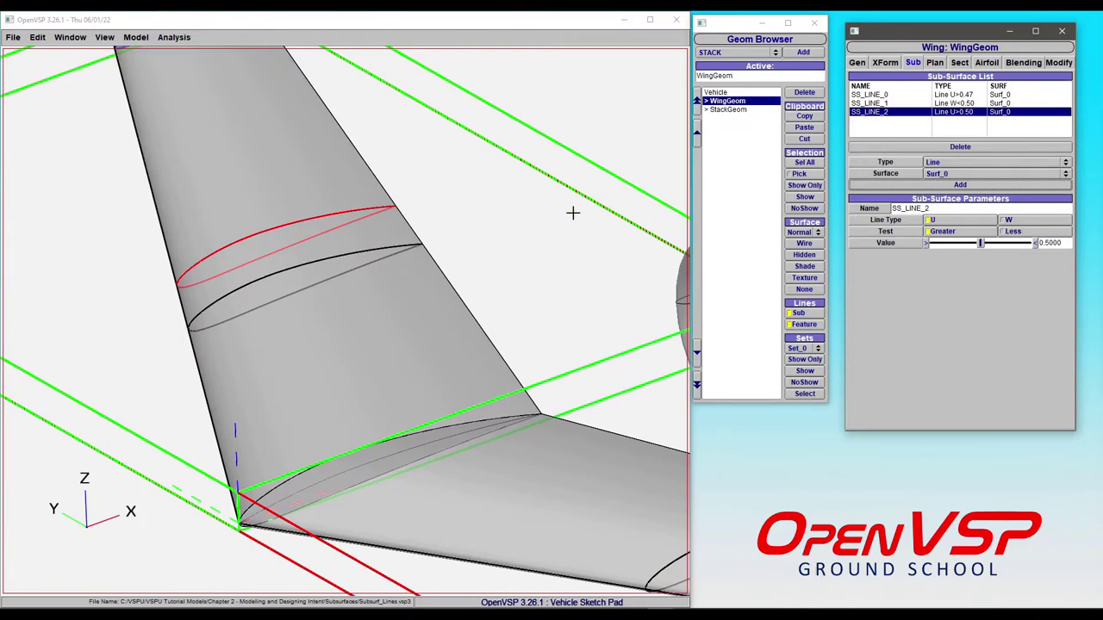
drag(572, 212, 370, 322)
click(728, 109)
Step: Show the stack's sub-surface list and select its constant-U line SS_LINE_0
scroll(298, 283, up, 3)
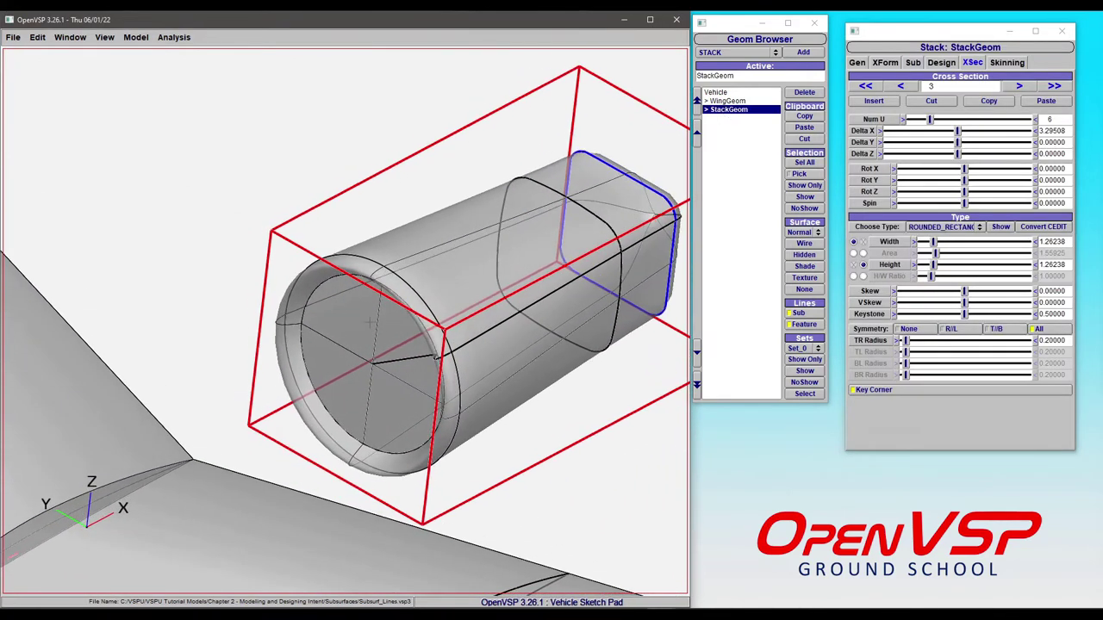
click(912, 62)
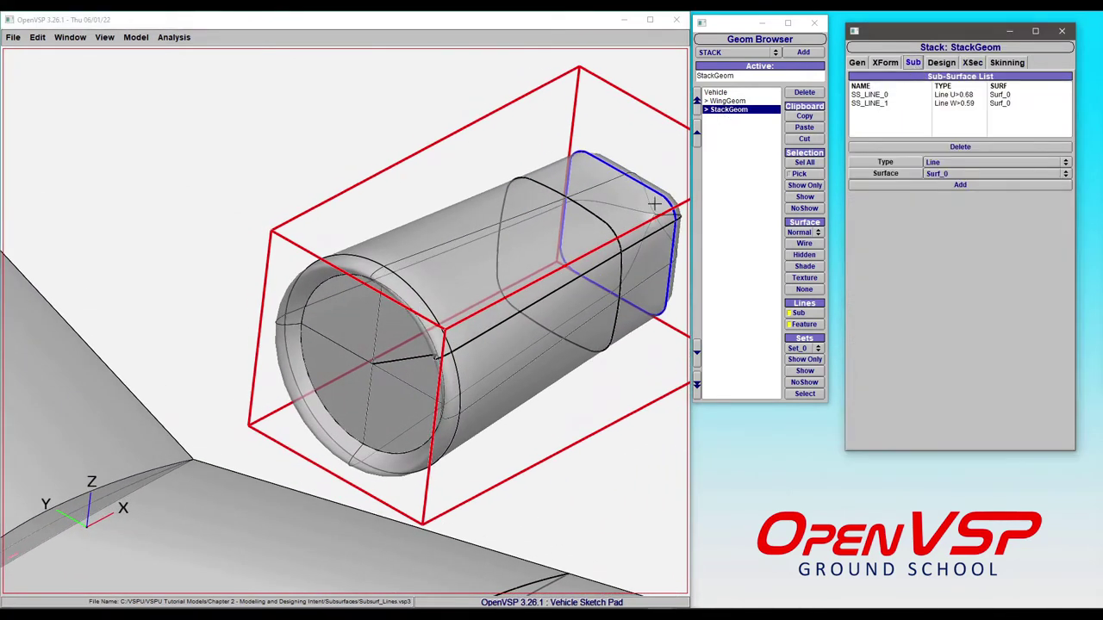
click(961, 95)
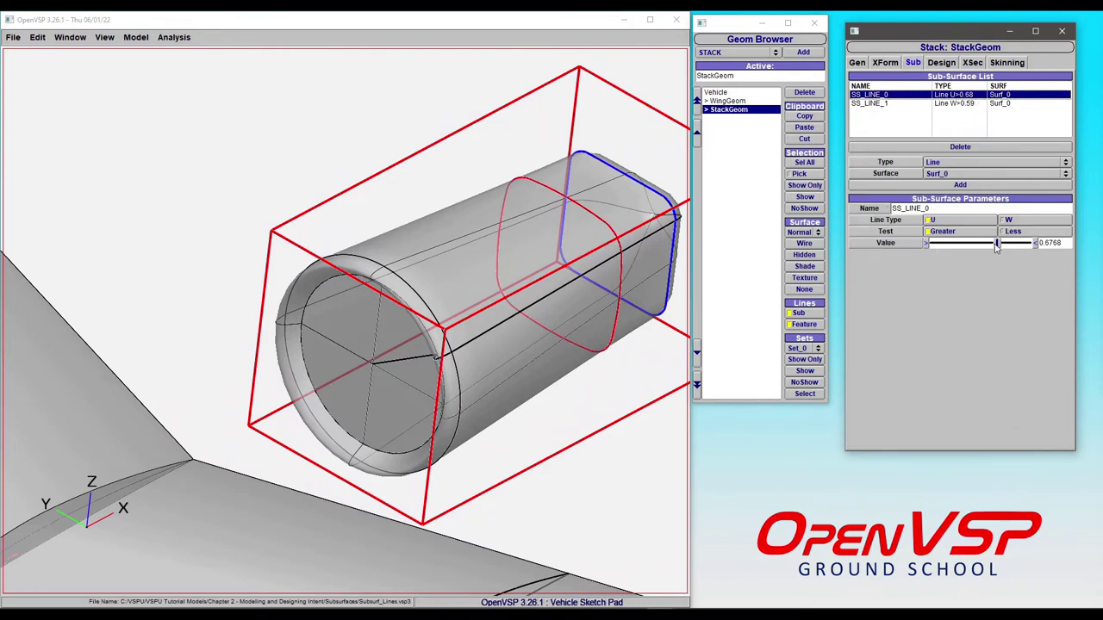
Step: Slide the stack's U line fore and aft, settling it at U=0.622
drag(996, 246, 946, 250)
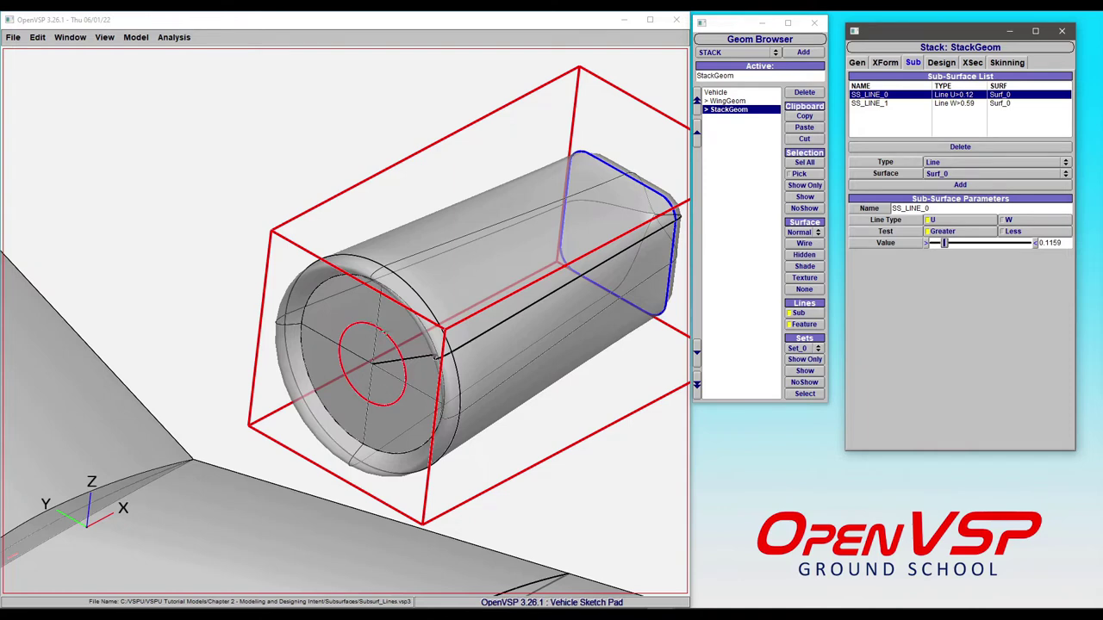
scroll(410, 396, up, 5)
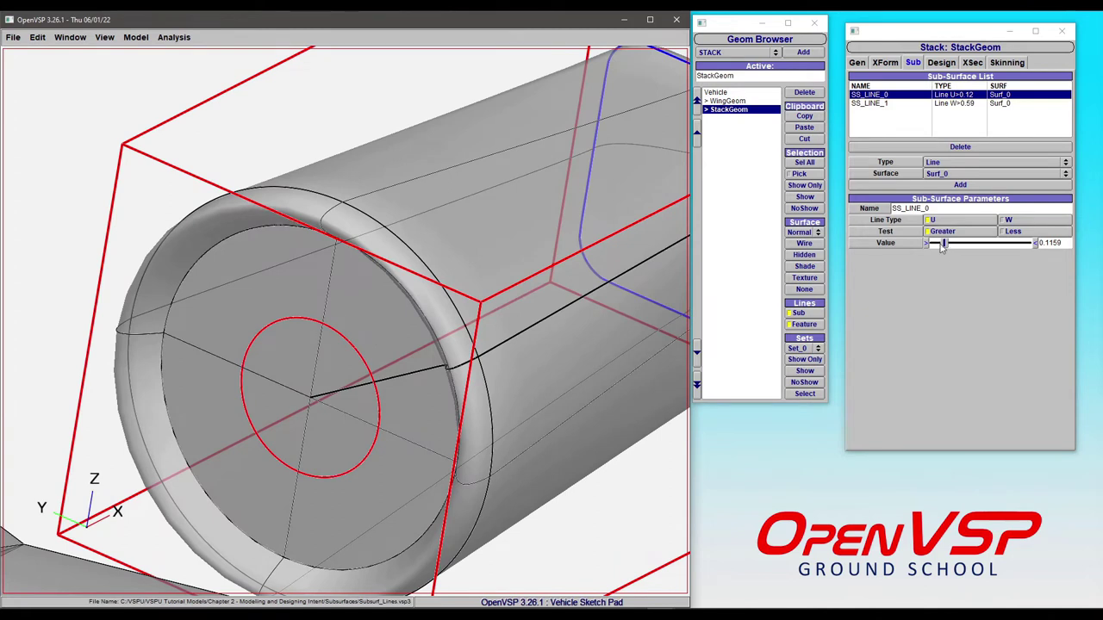
drag(945, 243, 955, 245)
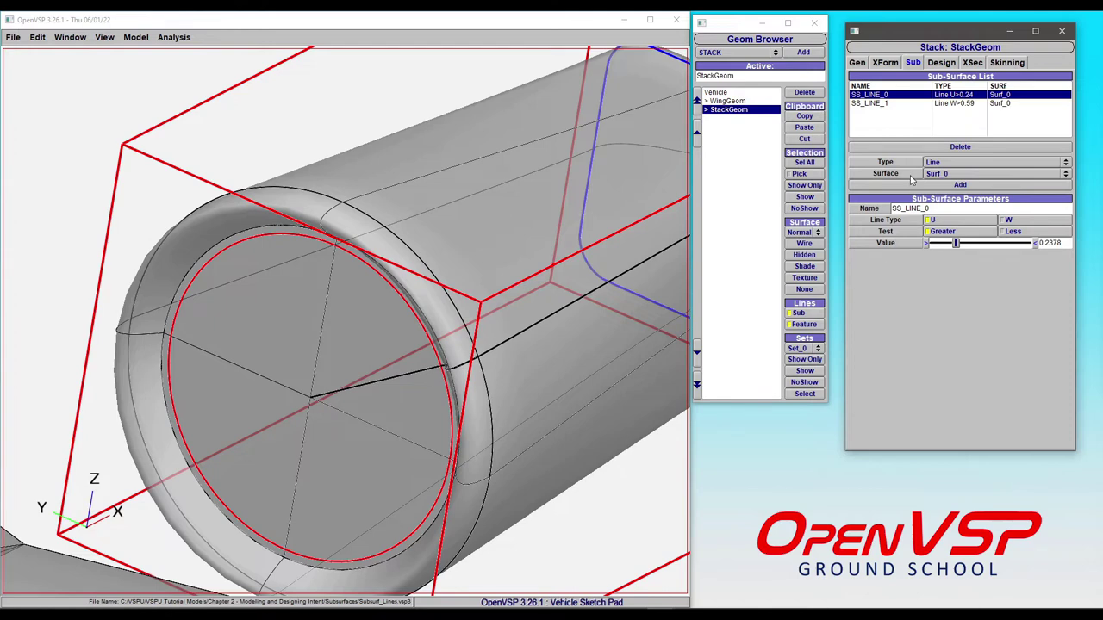
right_drag(672, 163, 436, 216)
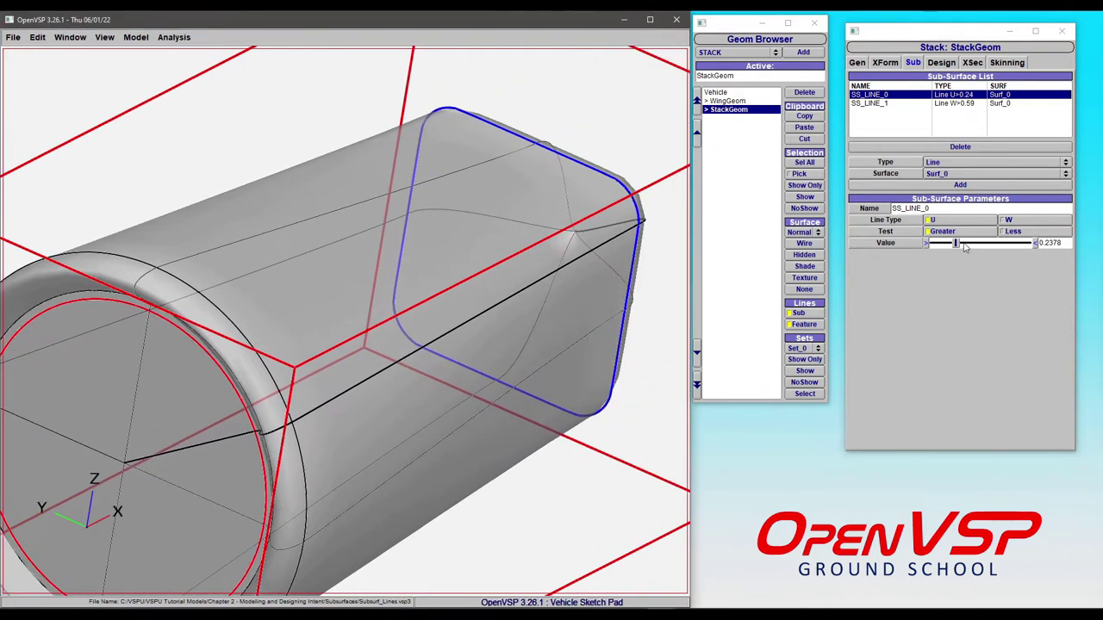
drag(956, 247, 991, 243)
drag(586, 227, 312, 318)
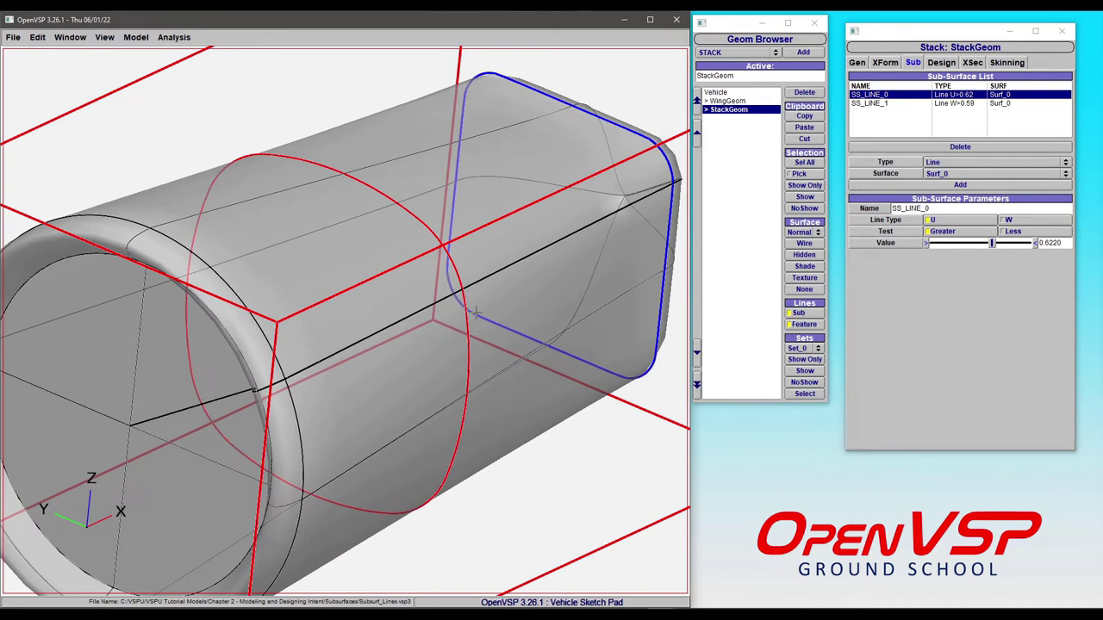
Step: Select SS_LINE_1, orbit around the stack, and switch the display to Hidden wireframe
click(888, 103)
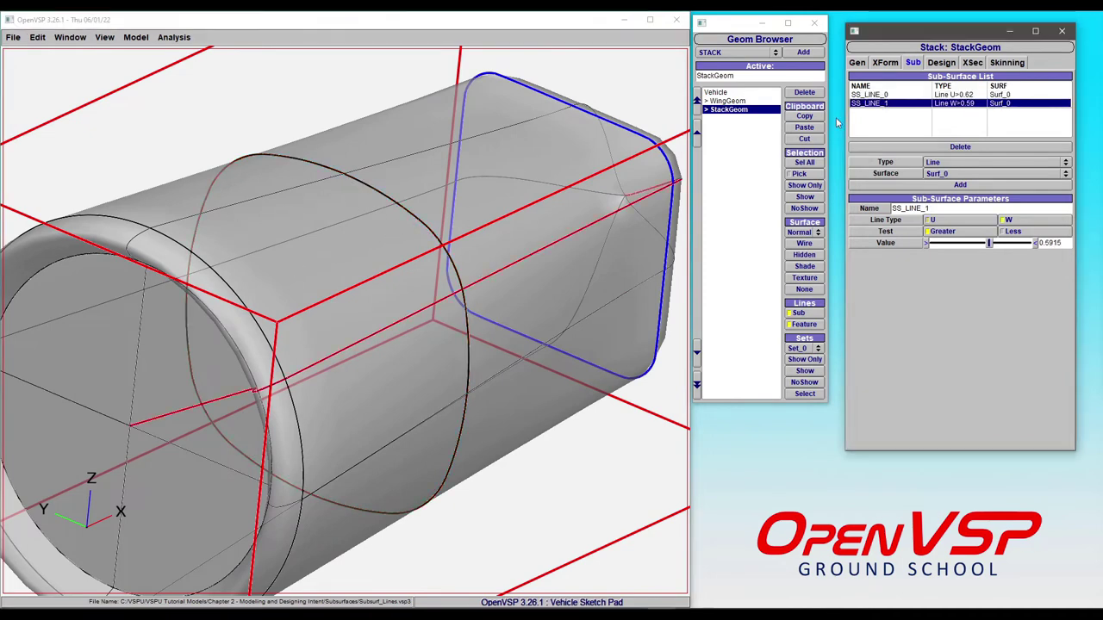
drag(461, 224, 356, 267)
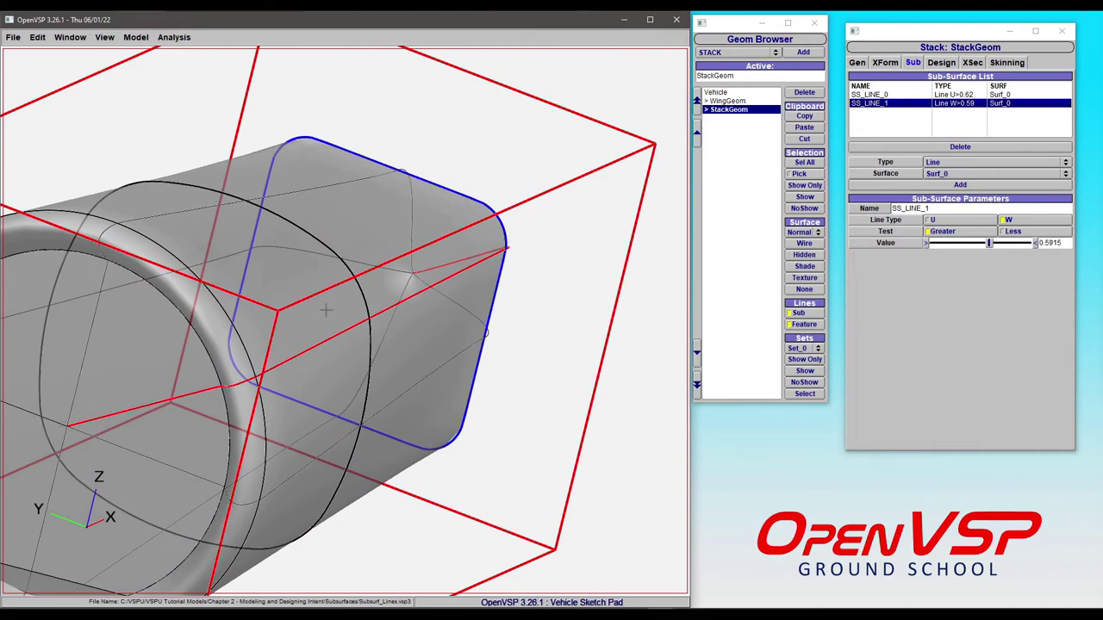
drag(327, 310, 303, 315)
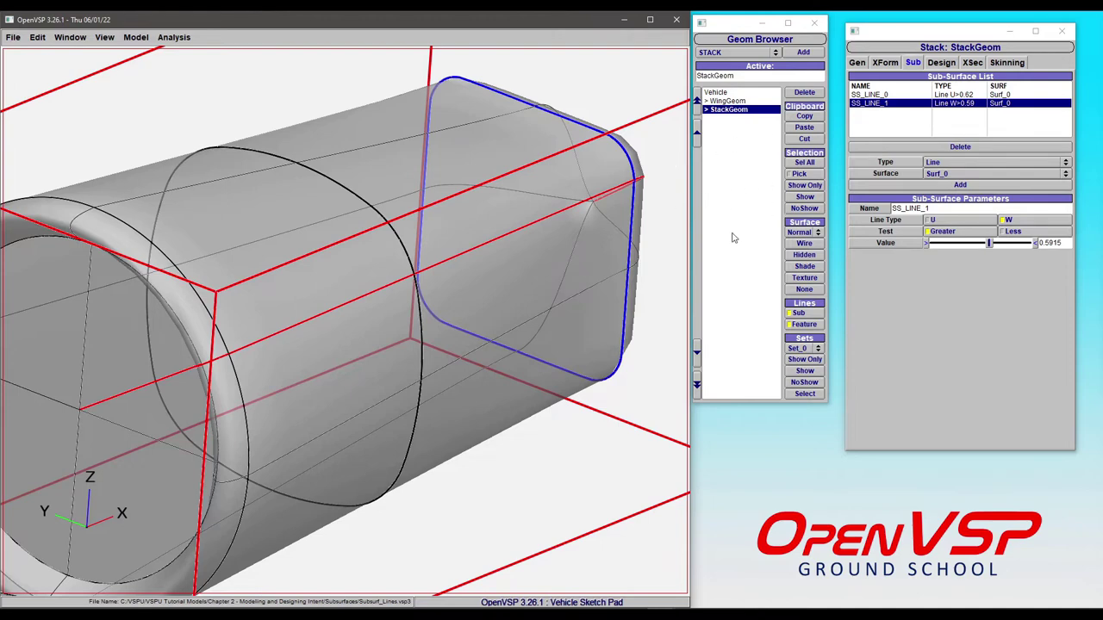
click(805, 255)
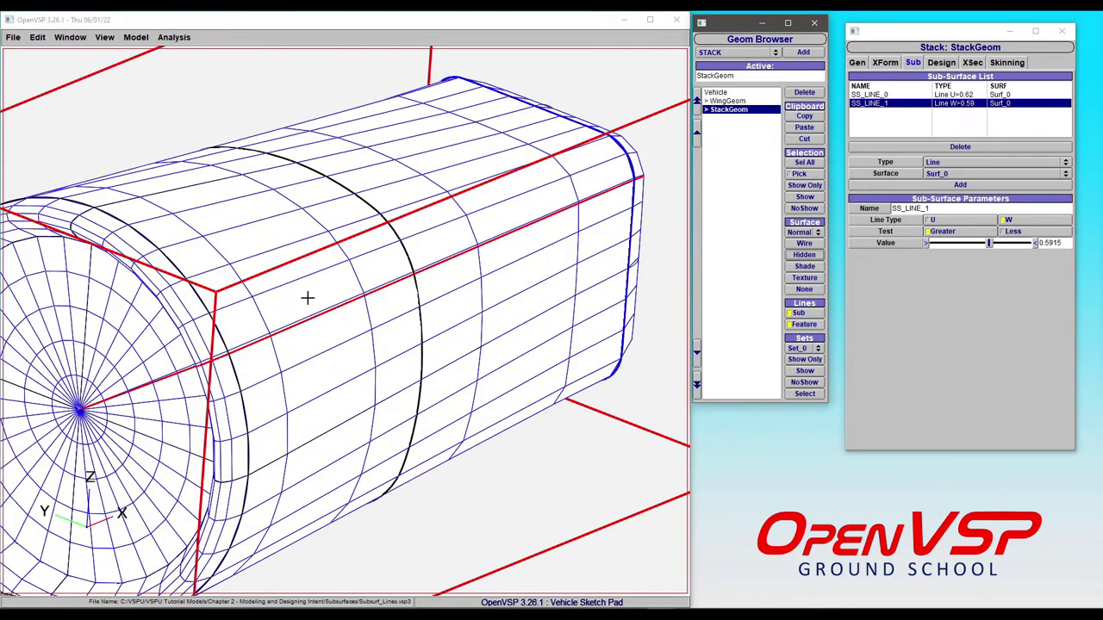
Step: Orbit to the stack's end face and show section 3's cross-section parameters (1.26238 rounded rectangle)
drag(308, 298, 379, 276)
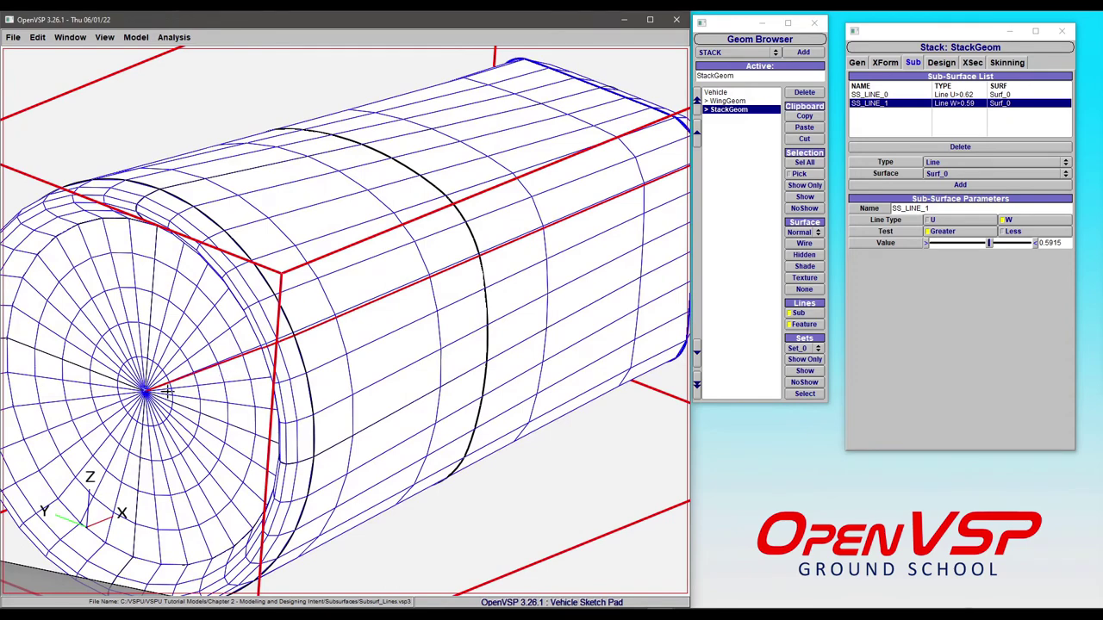
drag(444, 283, 389, 308)
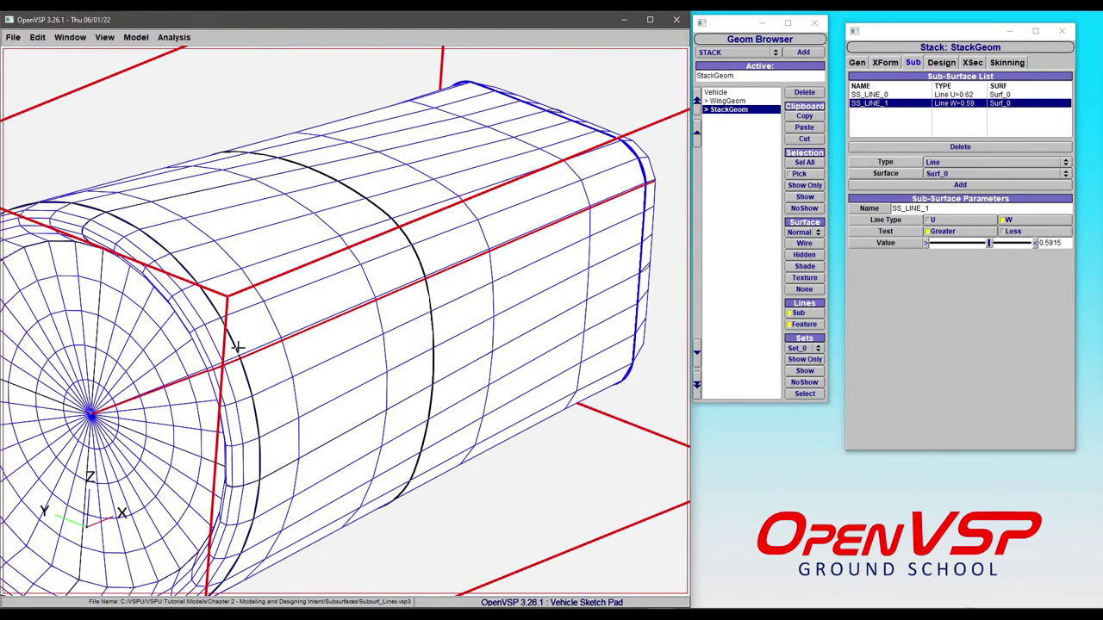
drag(468, 266, 387, 278)
click(972, 62)
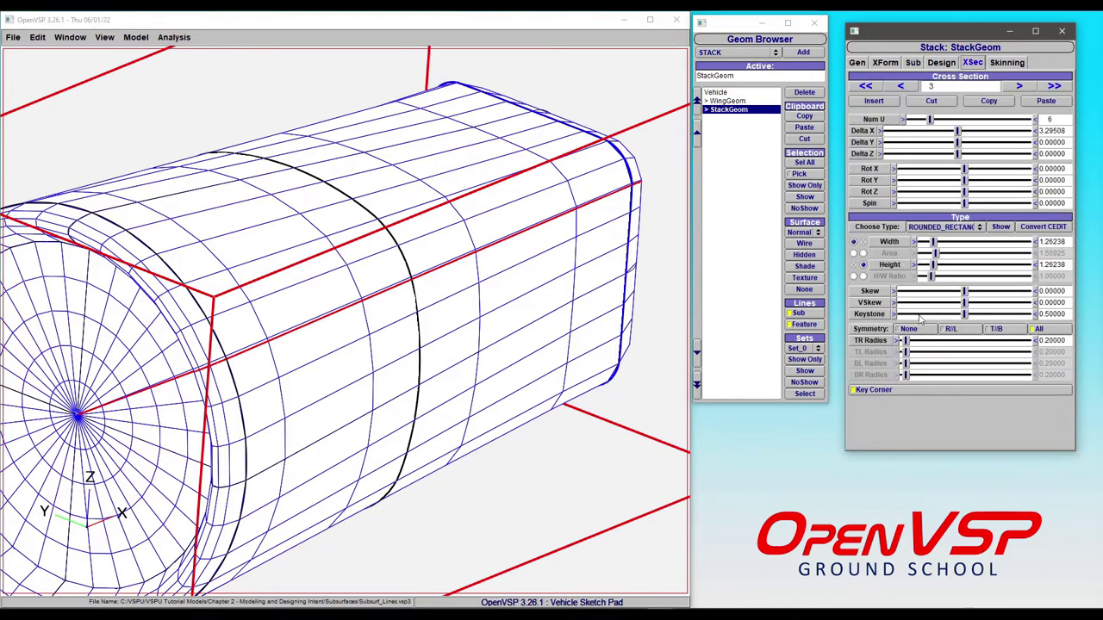
Step: Skew cross-section 3 to -0.54545, restore Shade display, and go back to the Sub list
drag(965, 293, 964, 297)
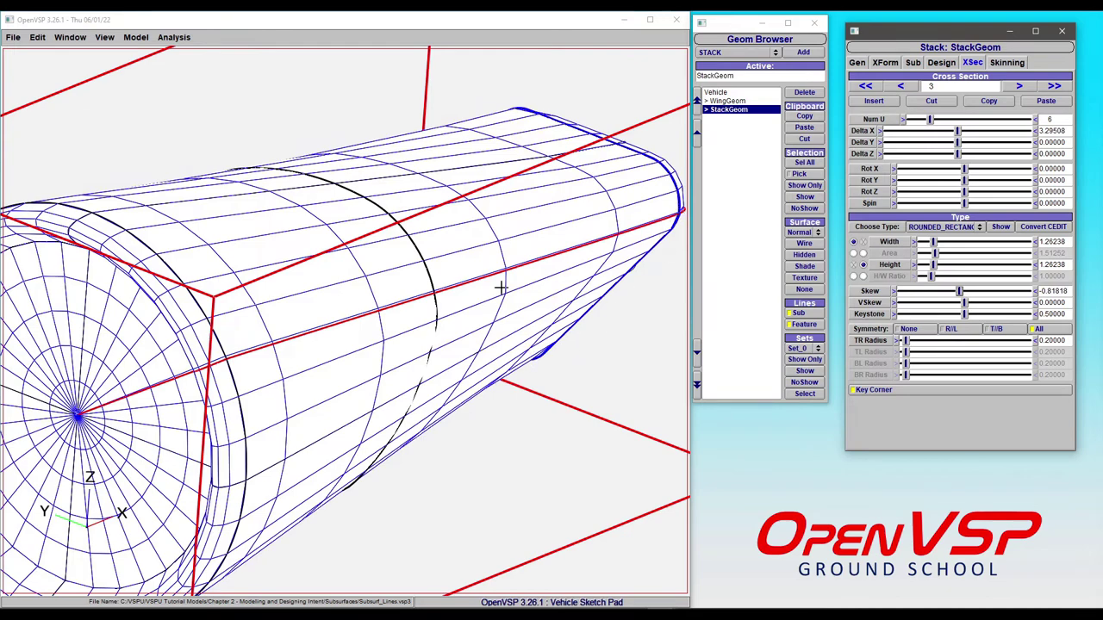
drag(498, 286, 258, 427)
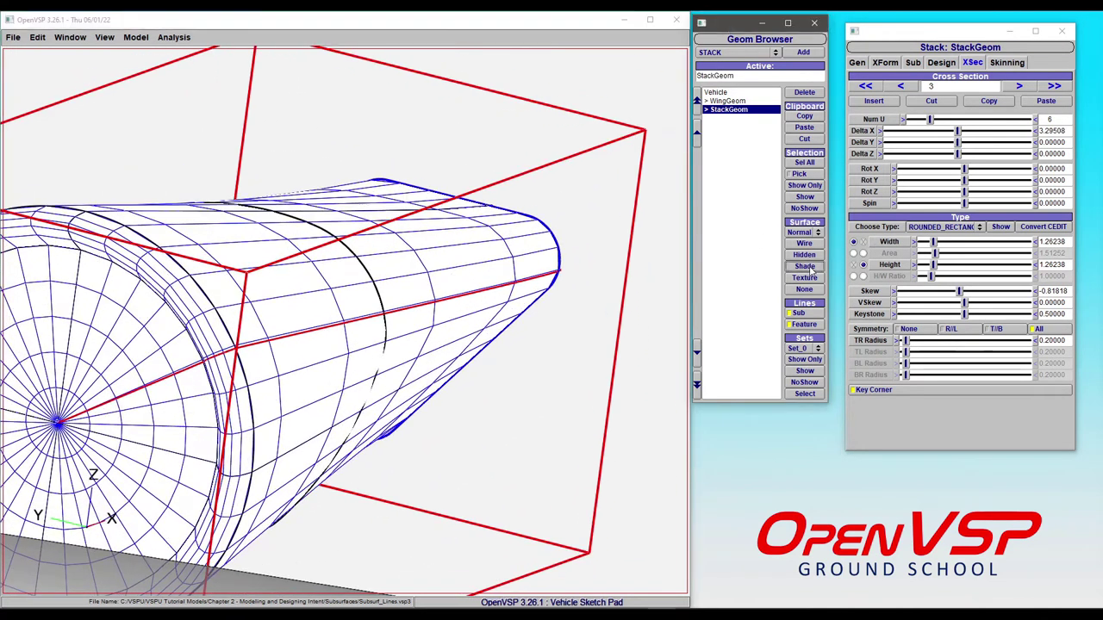
click(804, 266)
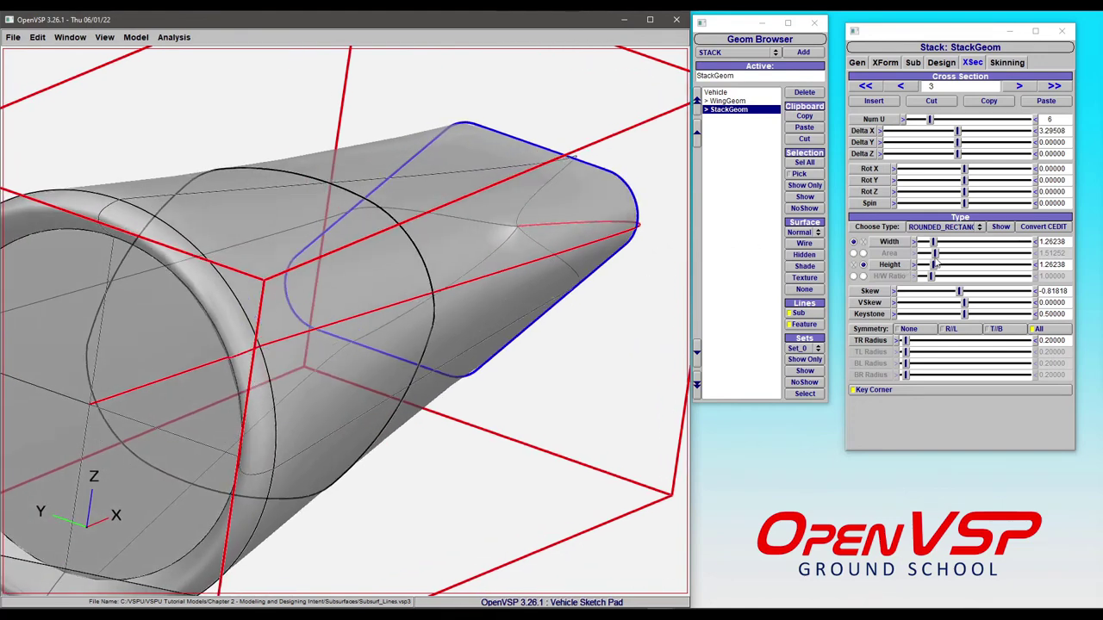
drag(958, 292, 960, 297)
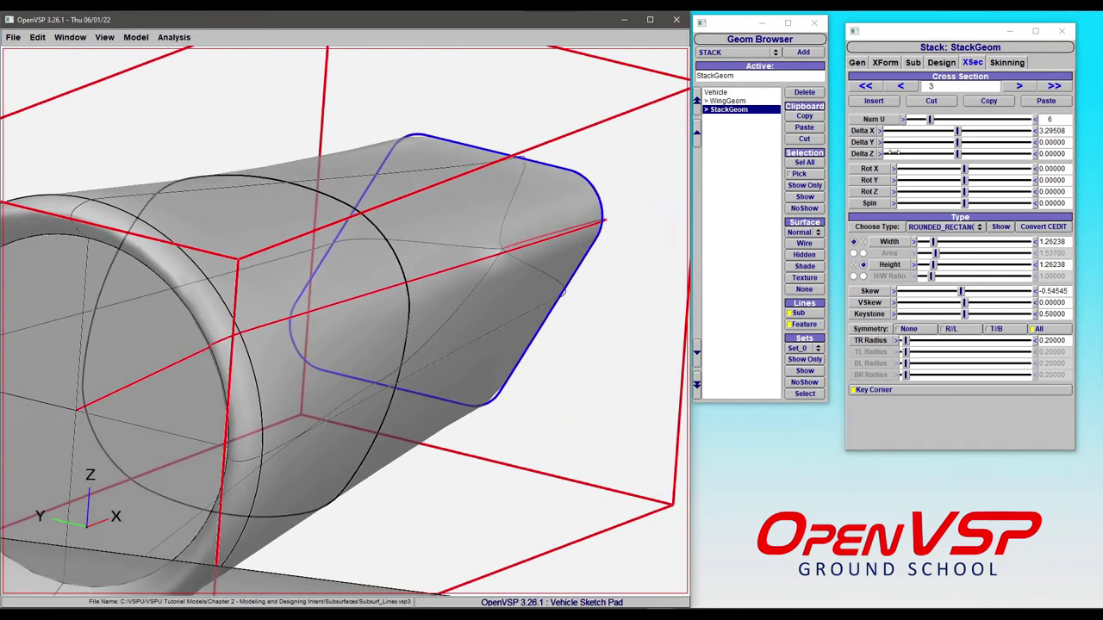
click(912, 62)
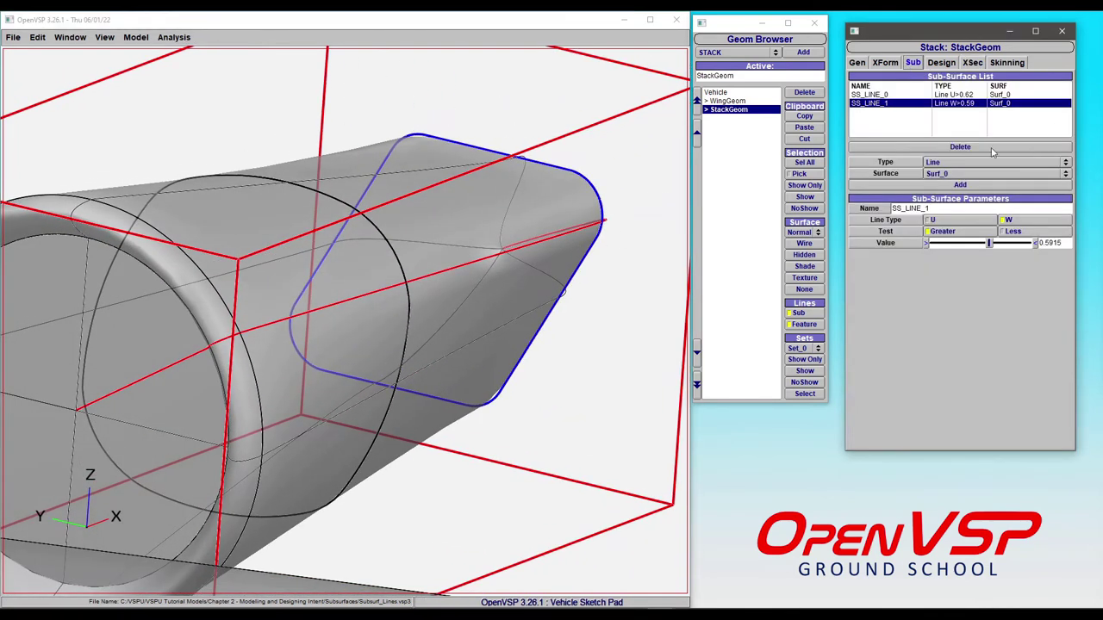
Step: Set the stack's W line SS_LINE_1 to 0.25, then to 0.5
double_click(1064, 243)
text(0.25)
key(Return)
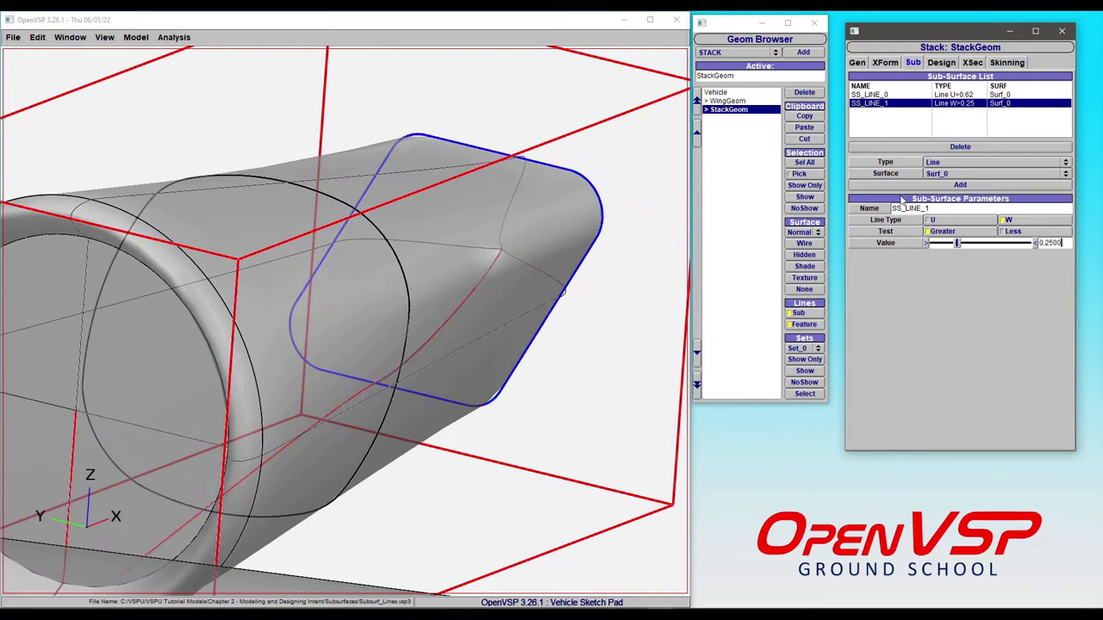
double_click(1063, 243)
text(0.5)
key(Return)
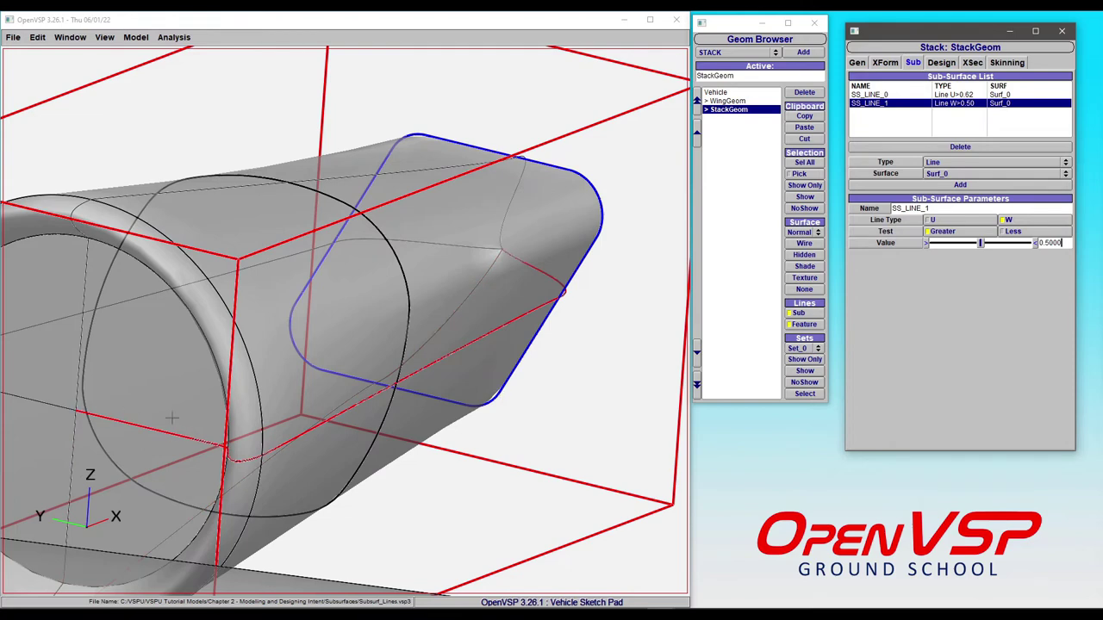
drag(430, 345, 603, 345)
click(1006, 62)
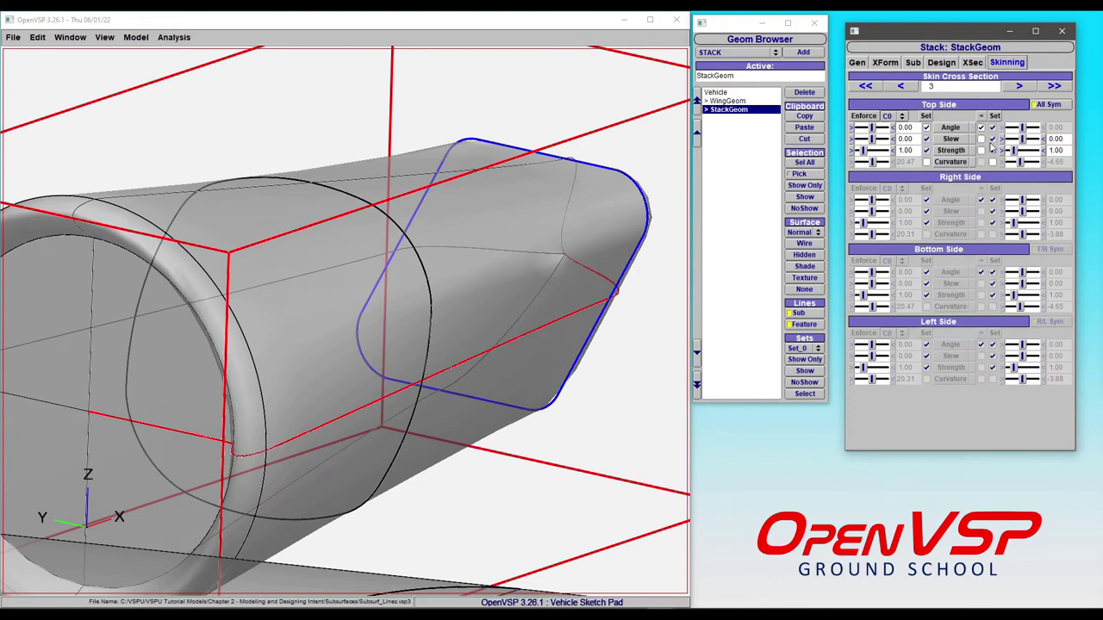
Step: Raise section 3's Top Side slew toward 90 with All Sym, then orbit and pan to view it
drag(872, 140, 885, 142)
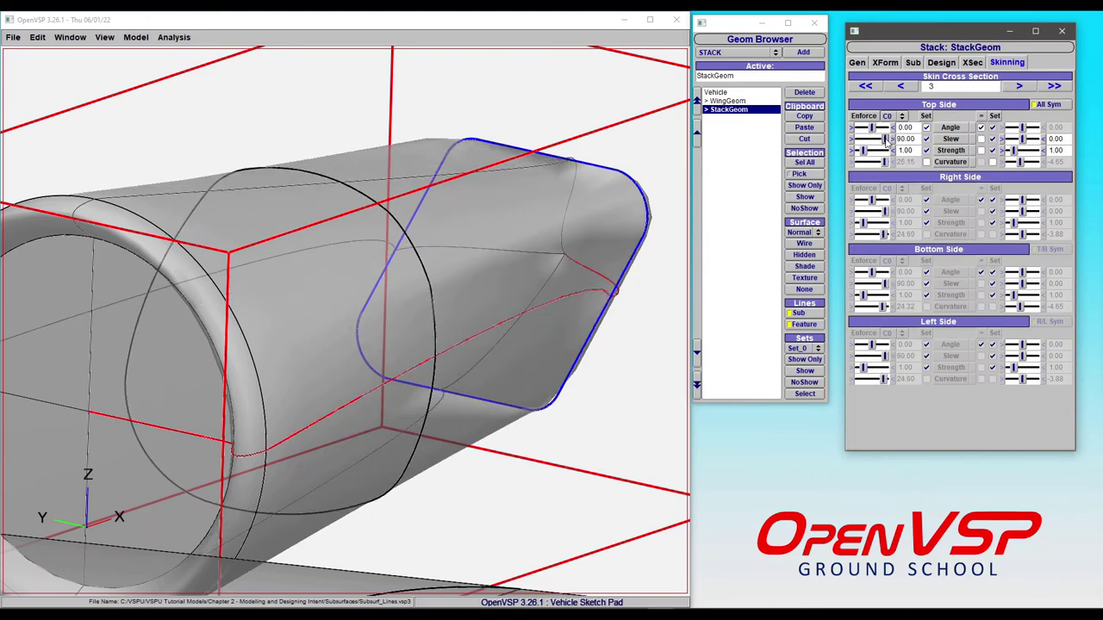
drag(430, 345, 293, 349)
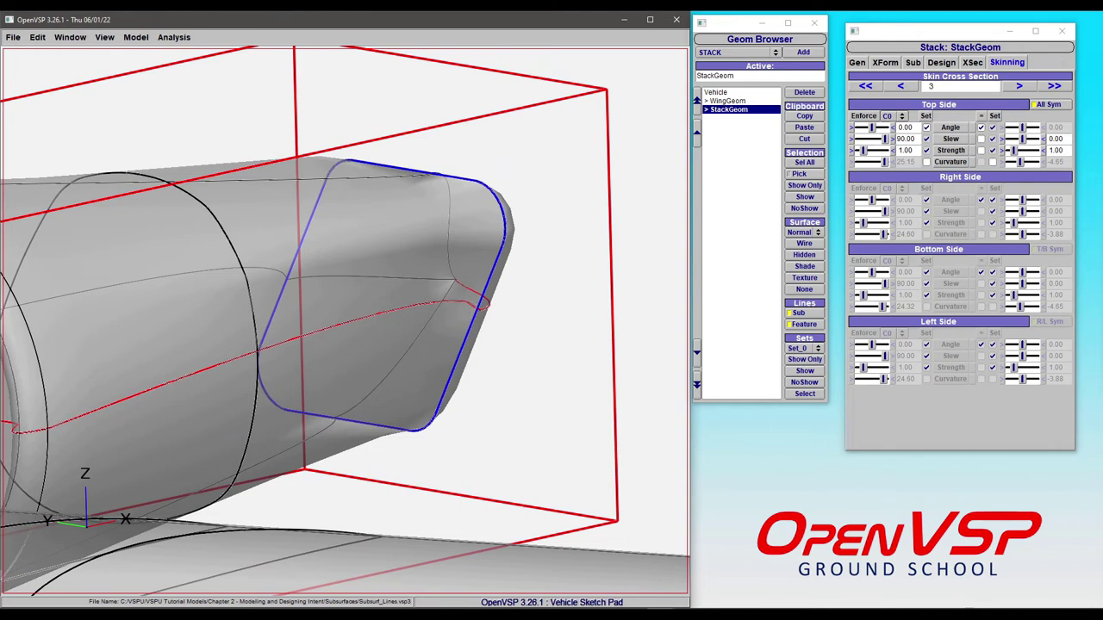
right_drag(326, 315, 466, 268)
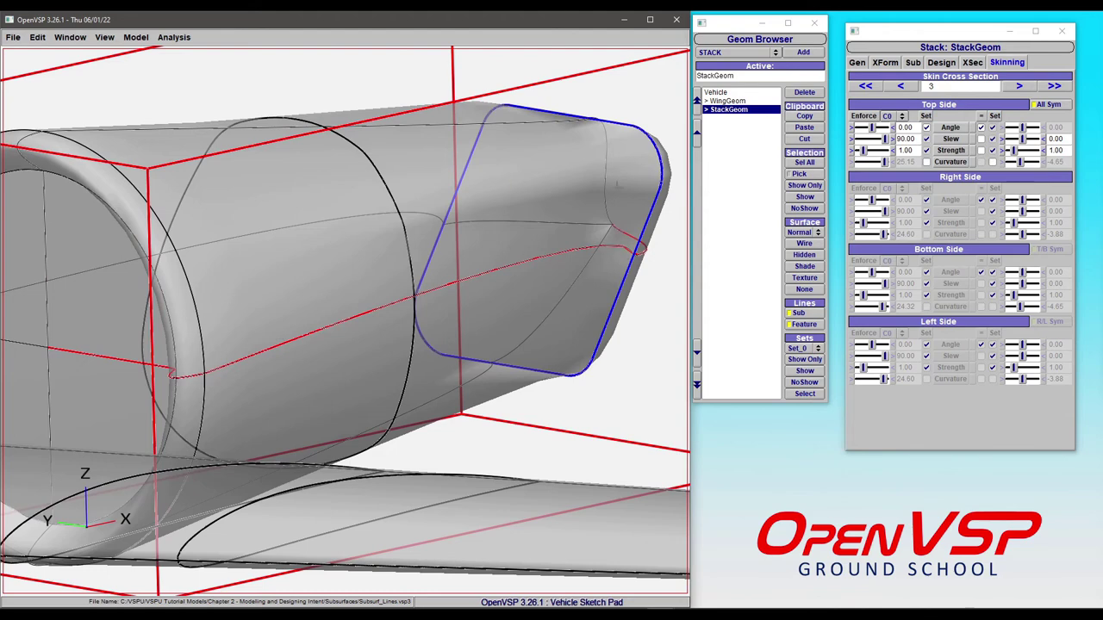
Step: Move the stack's constant-W line SS_LINE_1 to W=0.5549 on the Sub tab
click(971, 65)
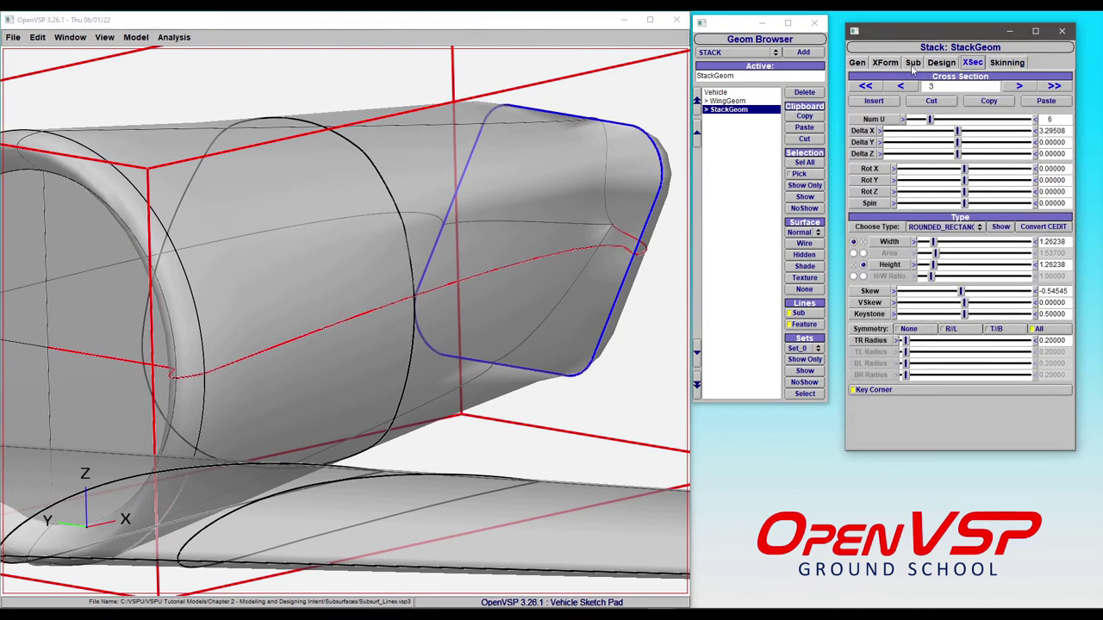
click(915, 66)
mouse_move(981, 245)
mouse_down()
mouse_move(967, 265)
mouse_move(1004, 250)
mouse_move(967, 259)
mouse_move(986, 250)
mouse_up()
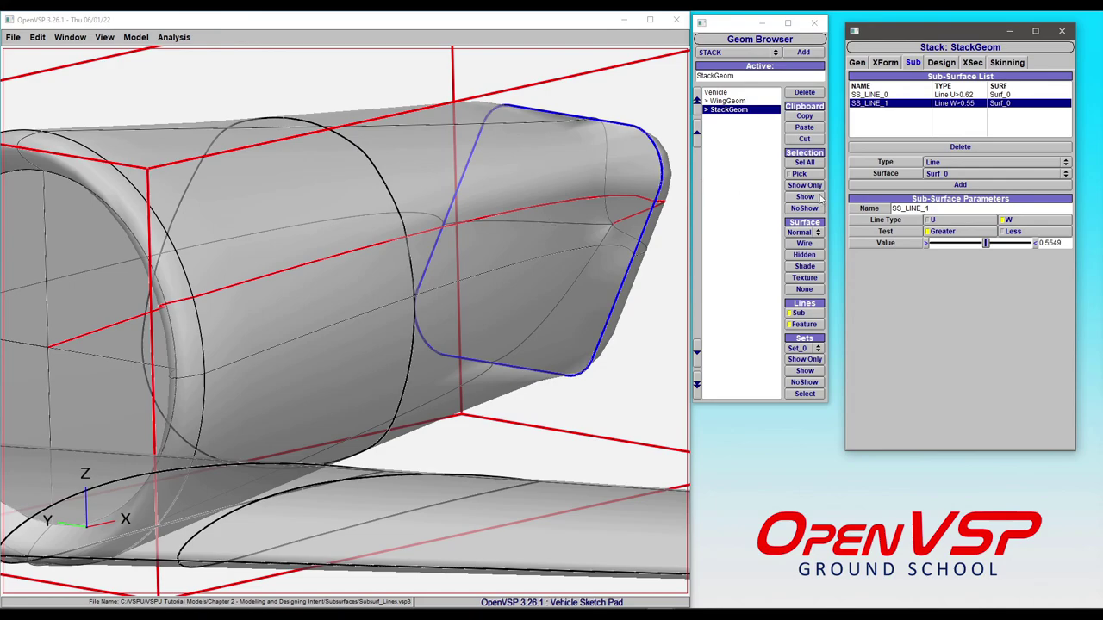
Step: Display the stack as a hidden-line mesh and orbit to inspect the subsurface lines
click(801, 254)
scroll(476, 233, up, 3)
drag(477, 233, 454, 254)
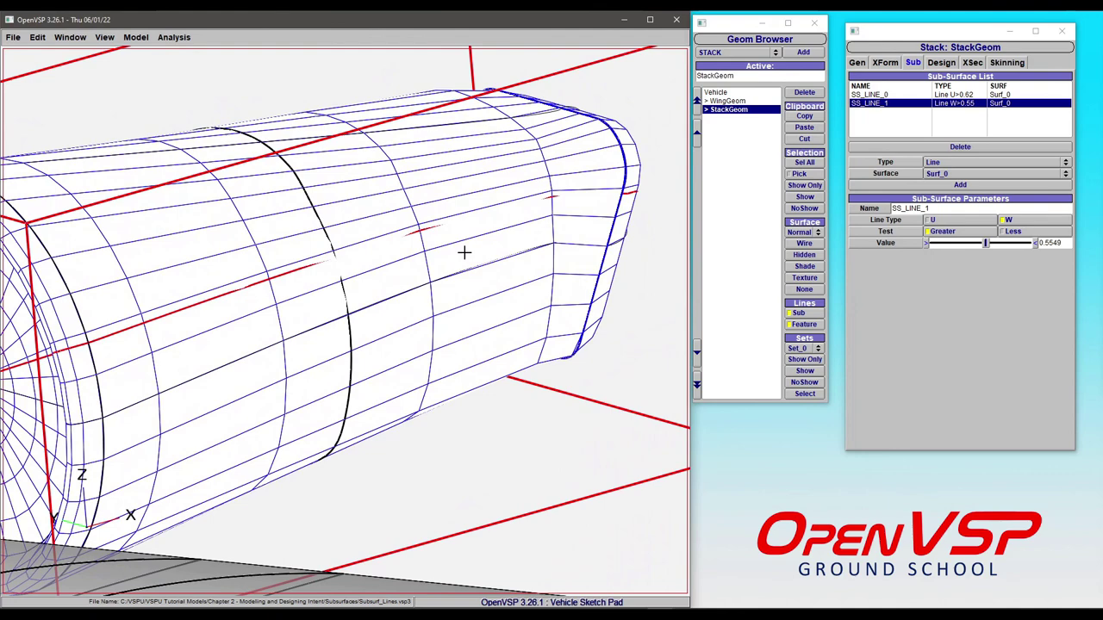